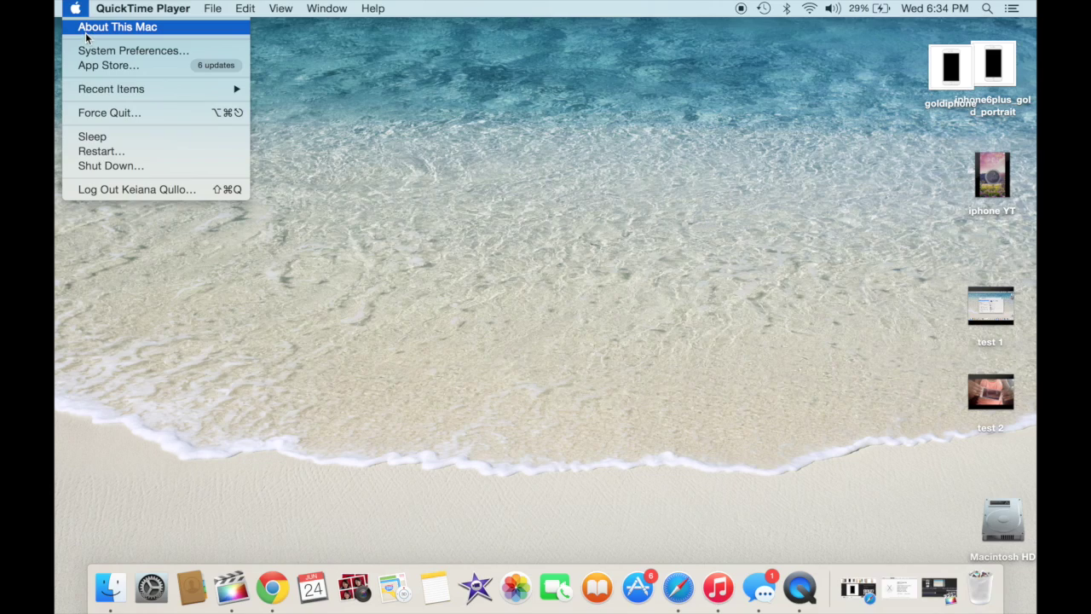
# Open the About This Mac system overview.
pyautogui.click(85, 32)
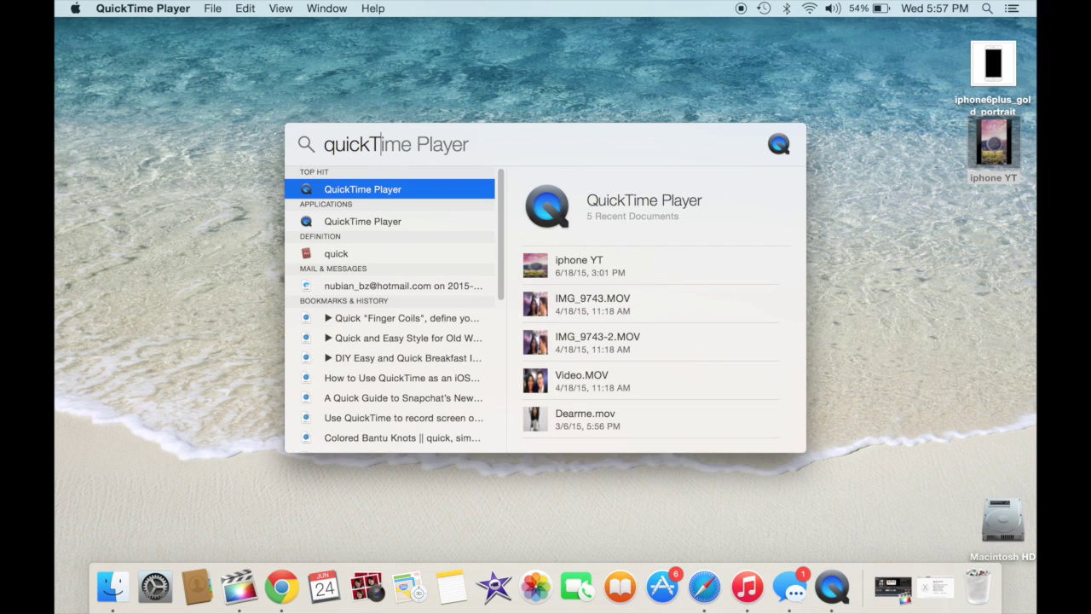
# Find and launch QuickTime Player, and create a new movie recording.
pyautogui.write('e')
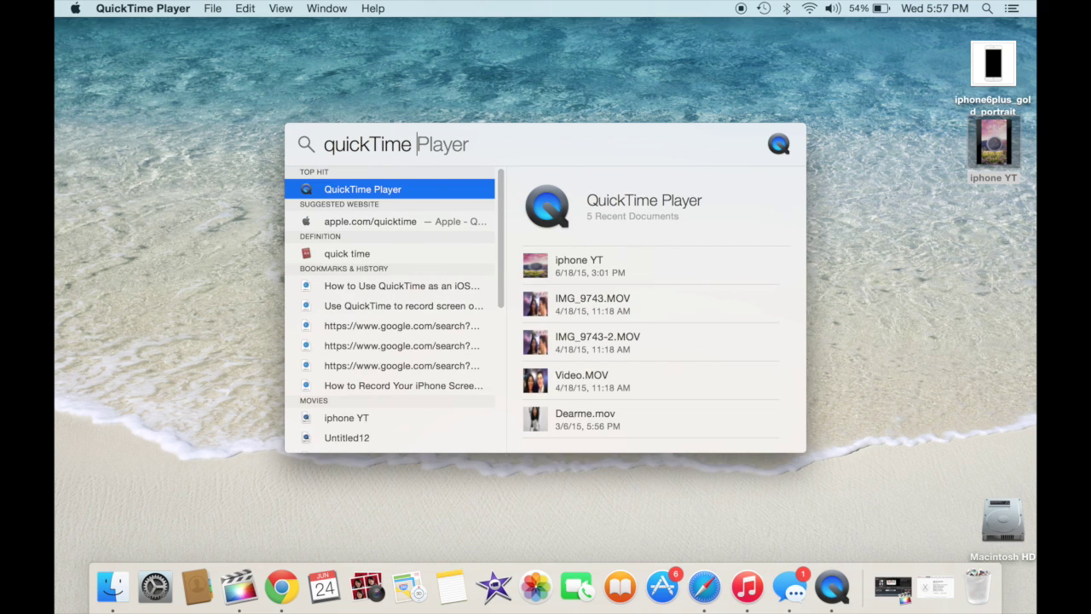
pyautogui.press('Return')
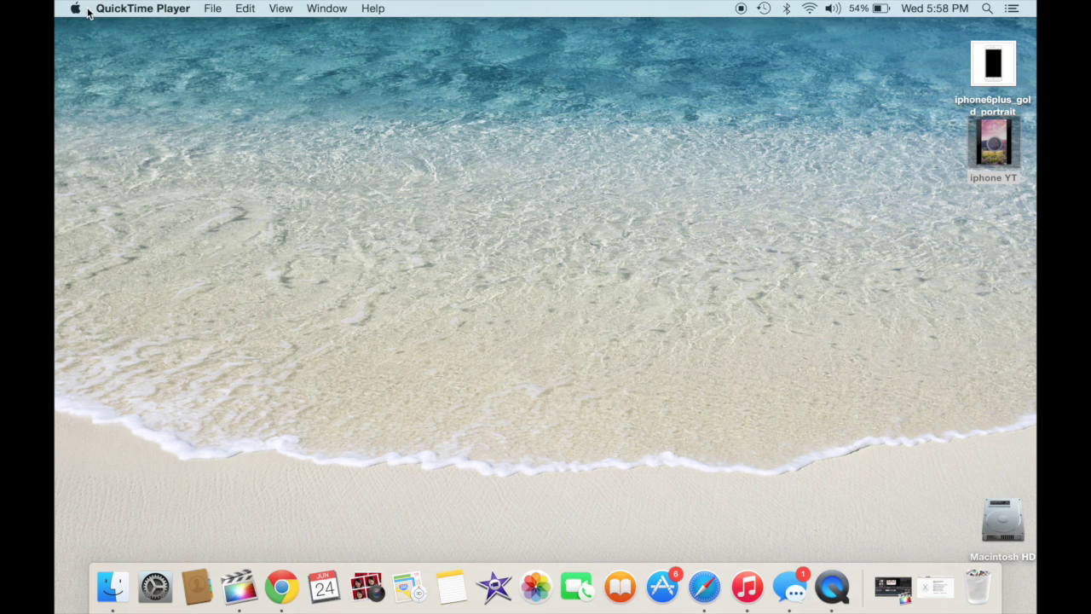
pyautogui.click(214, 10)
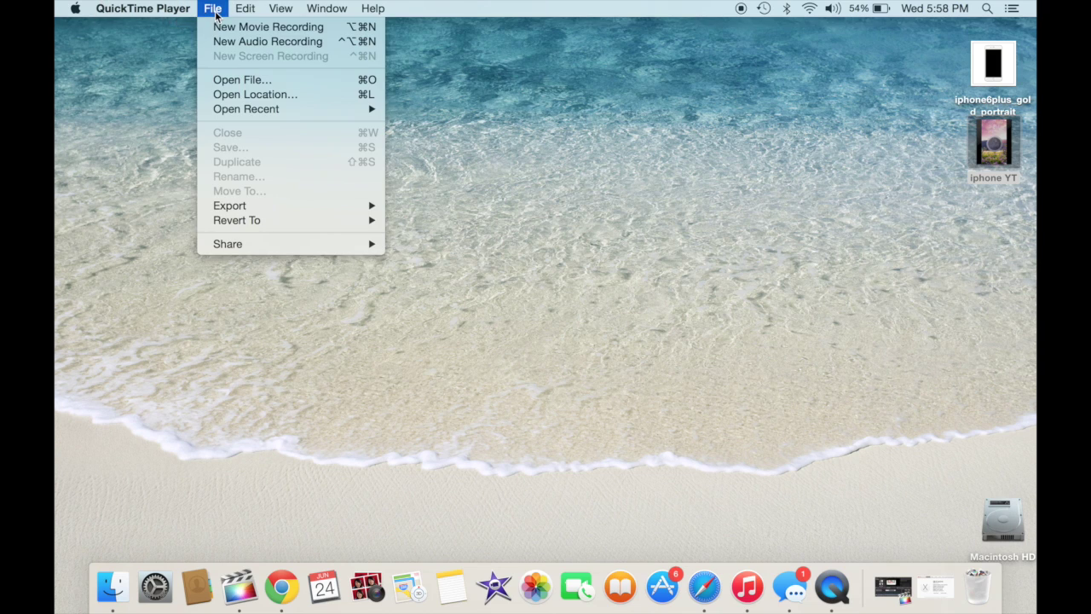
pyautogui.click(268, 27)
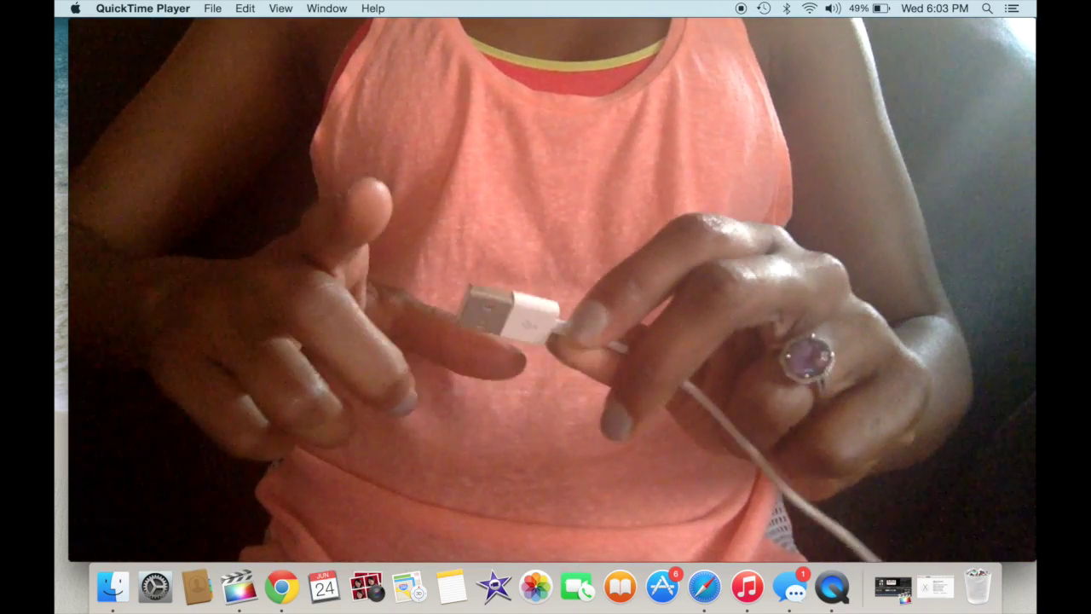
# Check the movie recording's camera, microphone and quality options, and stop the recording.
pyautogui.click(568, 453)
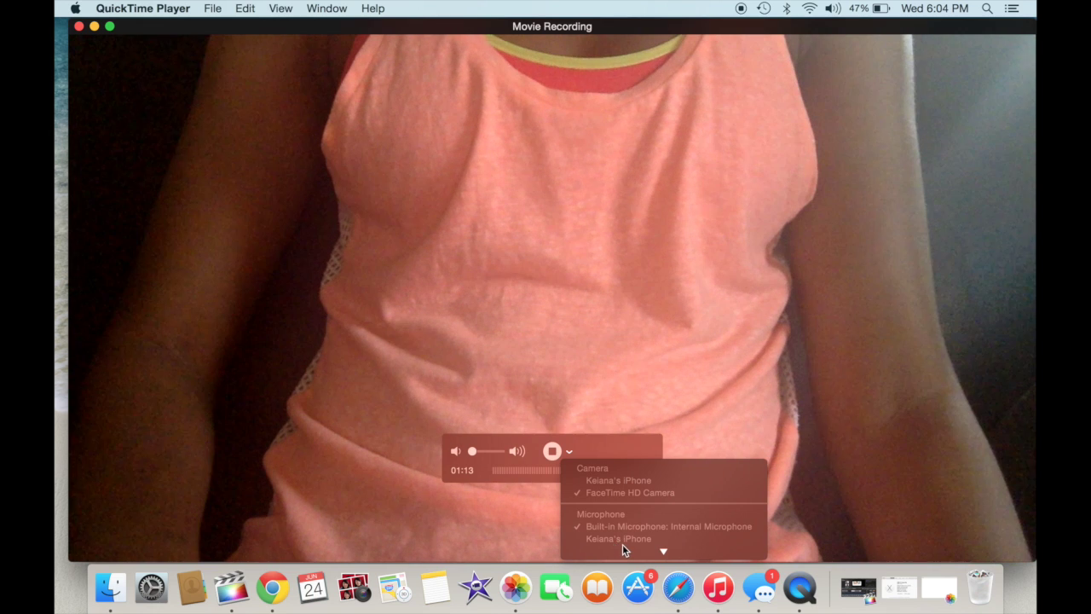
pyautogui.moveTo(587, 547)
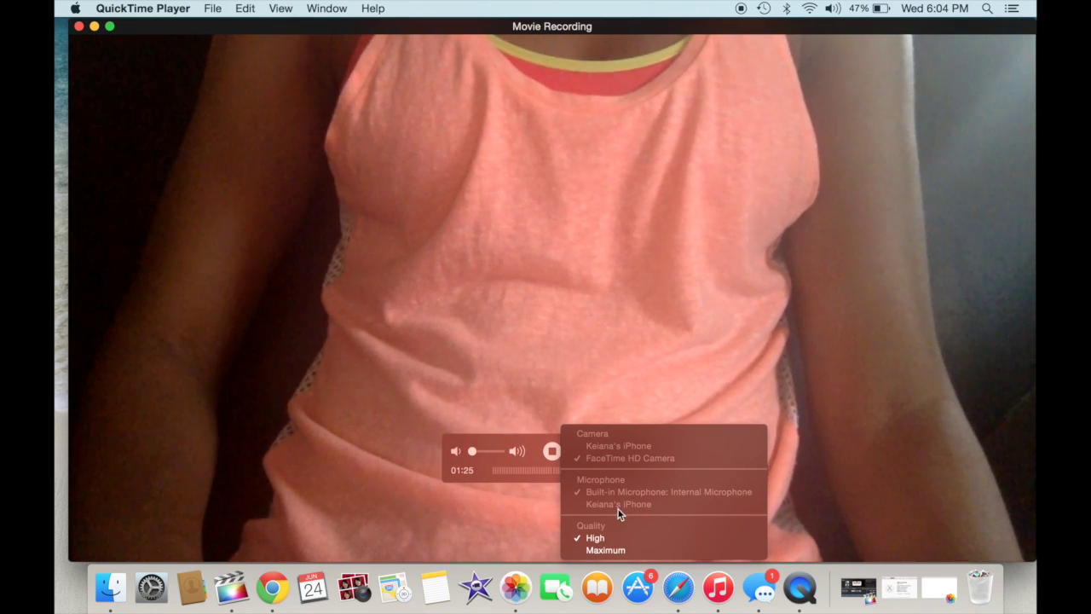
pyautogui.click(551, 450)
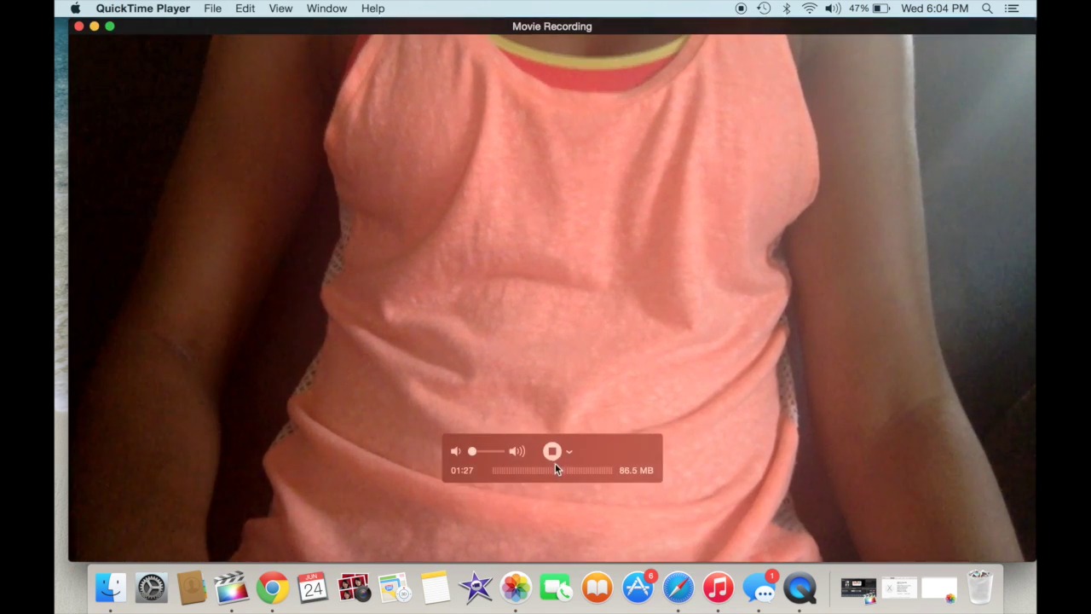
pyautogui.click(553, 452)
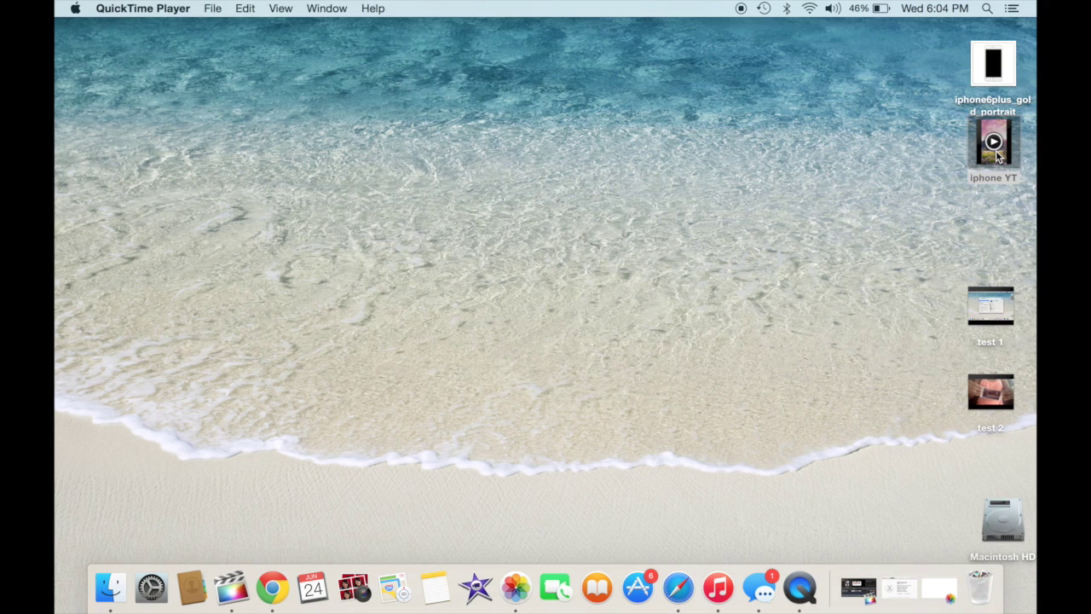
# Play the iphone YT video from the desktop, mute it and skim forward through the footage.
pyautogui.doubleClick(994, 145)
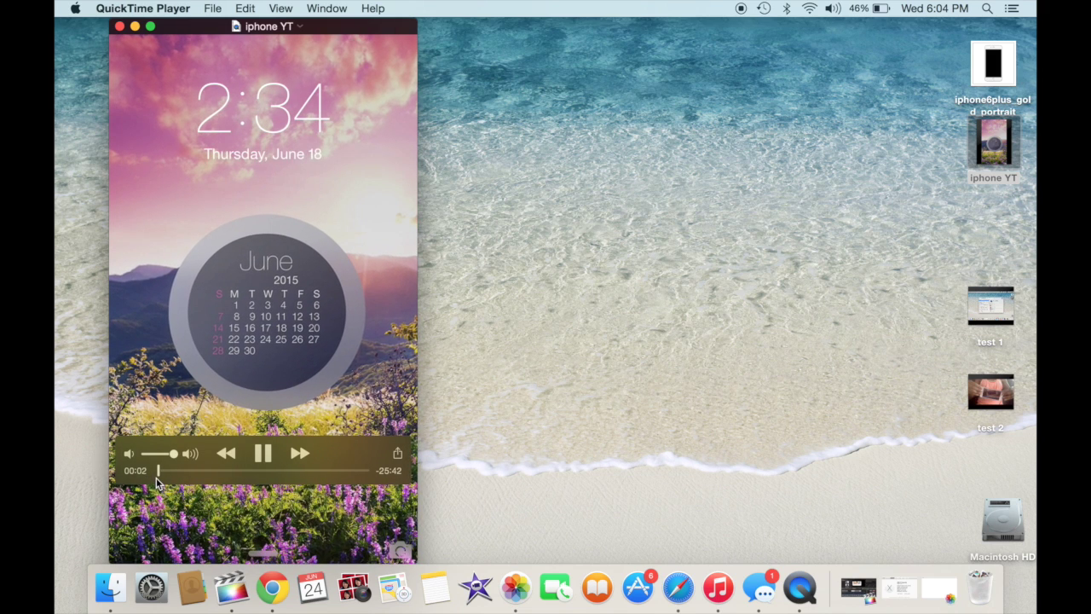
pyautogui.moveTo(152, 454); pyautogui.dragTo(102, 452)
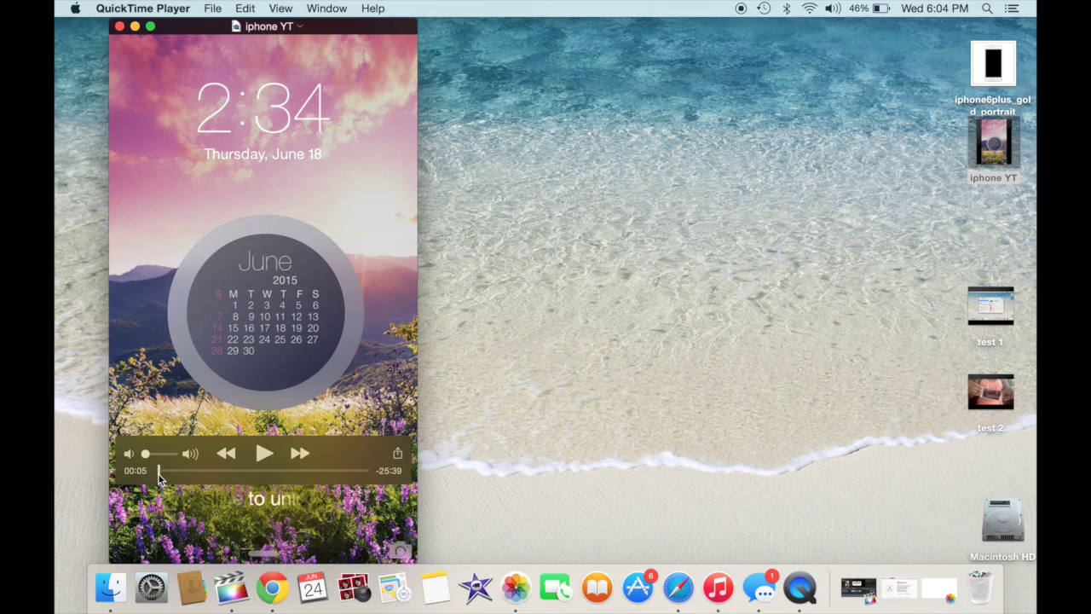
pyautogui.moveTo(159, 475); pyautogui.dragTo(236, 470)
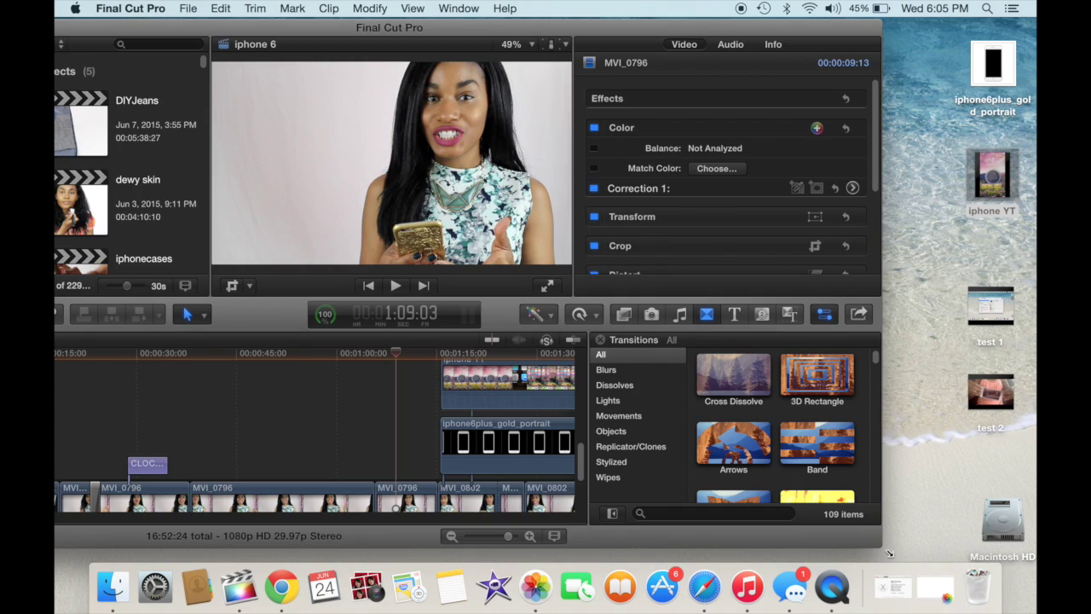
# Enlarge the Final Cut Pro window and delete the iphone6plus_gold_portrait and iphone YT overlay clips from the timeline.
pyautogui.moveTo(912, 554); pyautogui.dragTo(939, 557)
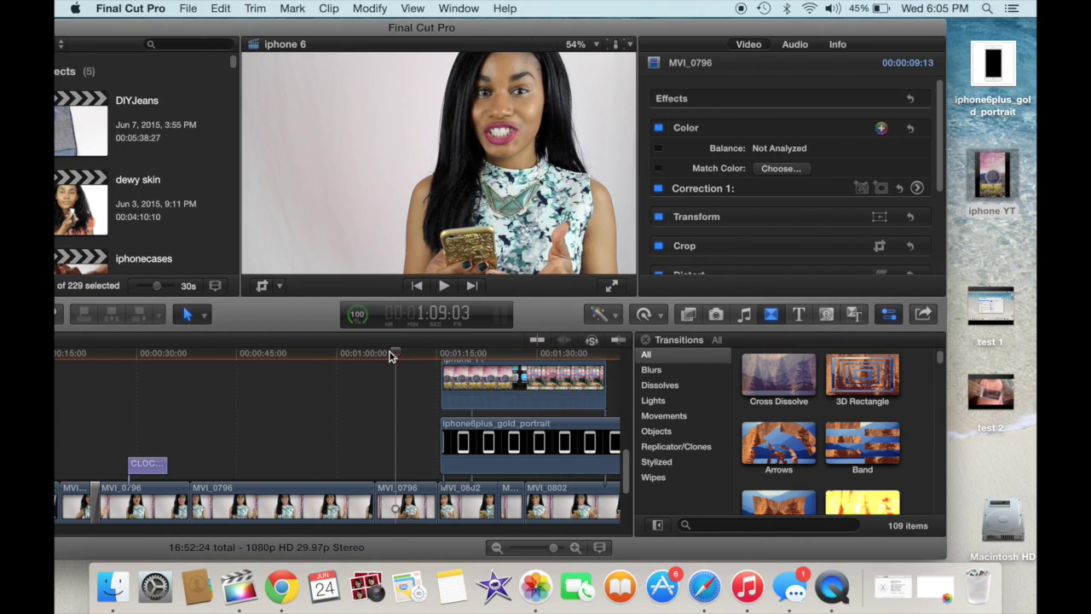
pyautogui.moveTo(391, 355); pyautogui.dragTo(447, 355)
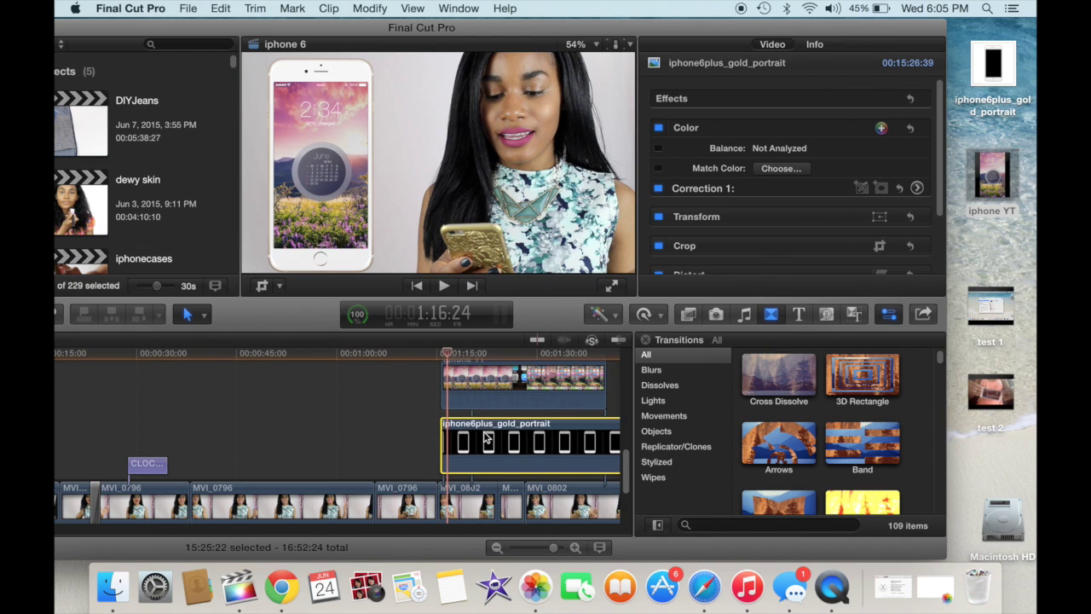
pyautogui.press('Delete')
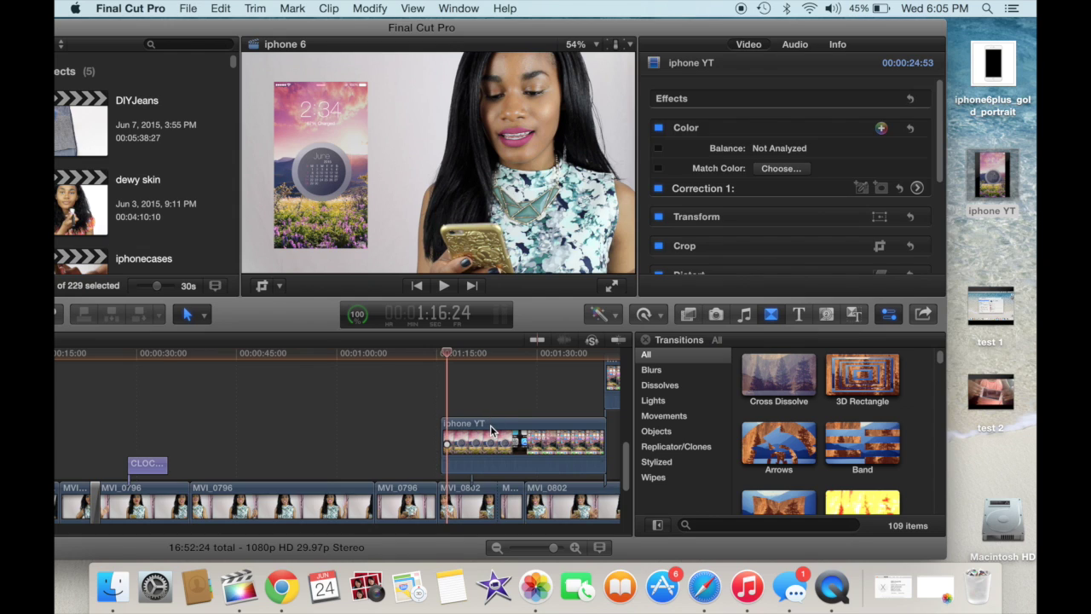
pyautogui.press('Delete')
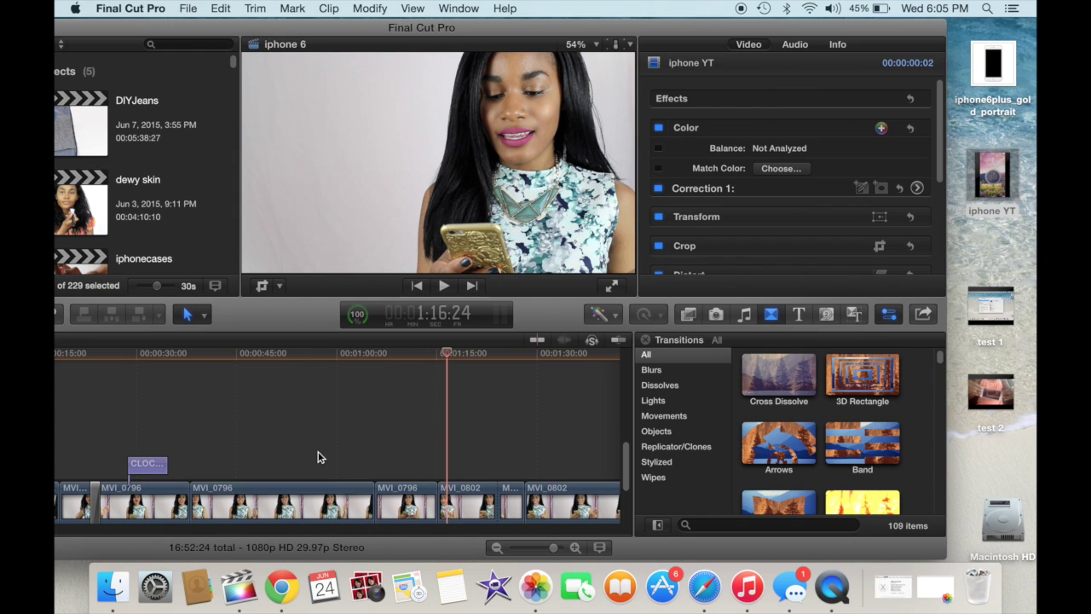
pyautogui.click(318, 454)
# Add the iphone YT video from the desktop to the timeline, connected above the start of the MVI_0802 clip at about 1:16.
pyautogui.moveTo(317, 353); pyautogui.dragTo(531, 398)
pyautogui.moveTo(991, 174); pyautogui.dragTo(521, 371)
pyautogui.moveTo(475, 421); pyautogui.dragTo(477, 363)
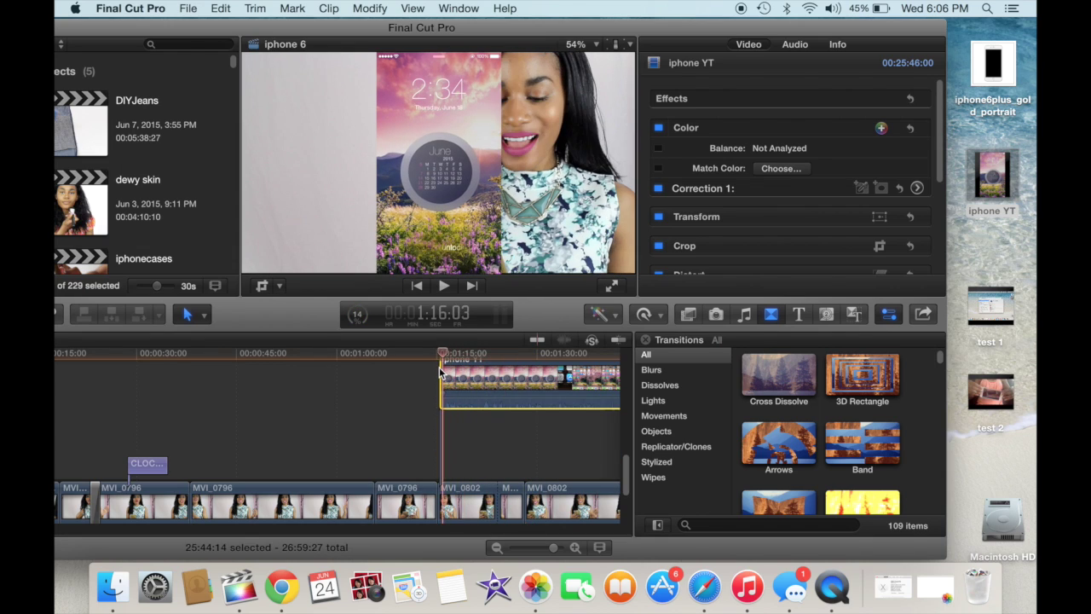
# Transform the iphone YT clip: shrink it slightly and place it beside the woman at about X -506 px, Y -11 px.
pyautogui.click(500, 379)
pyautogui.click(278, 287)
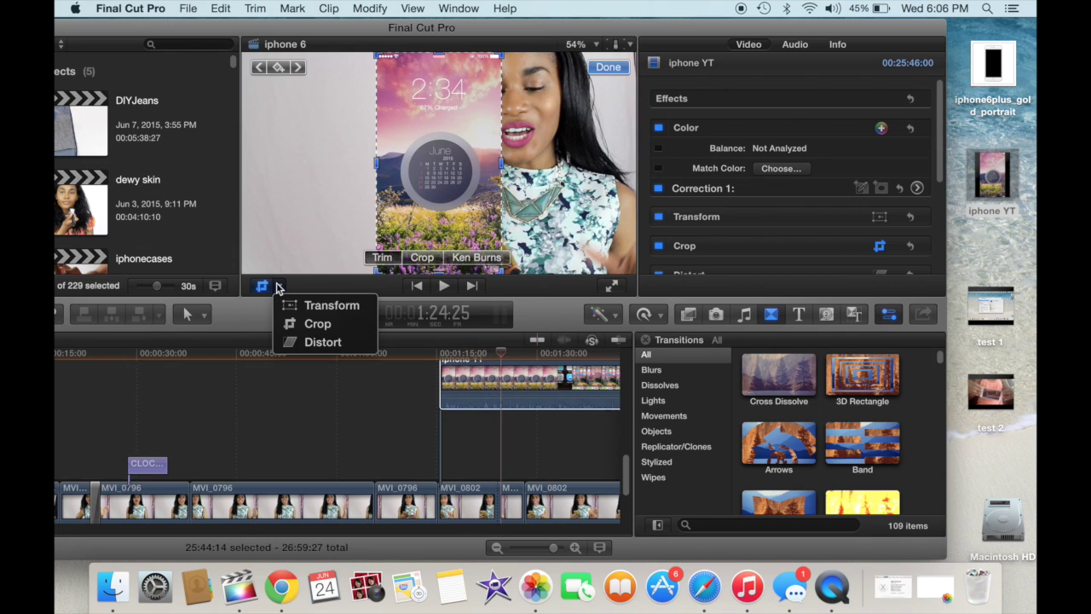
pyautogui.click(293, 310)
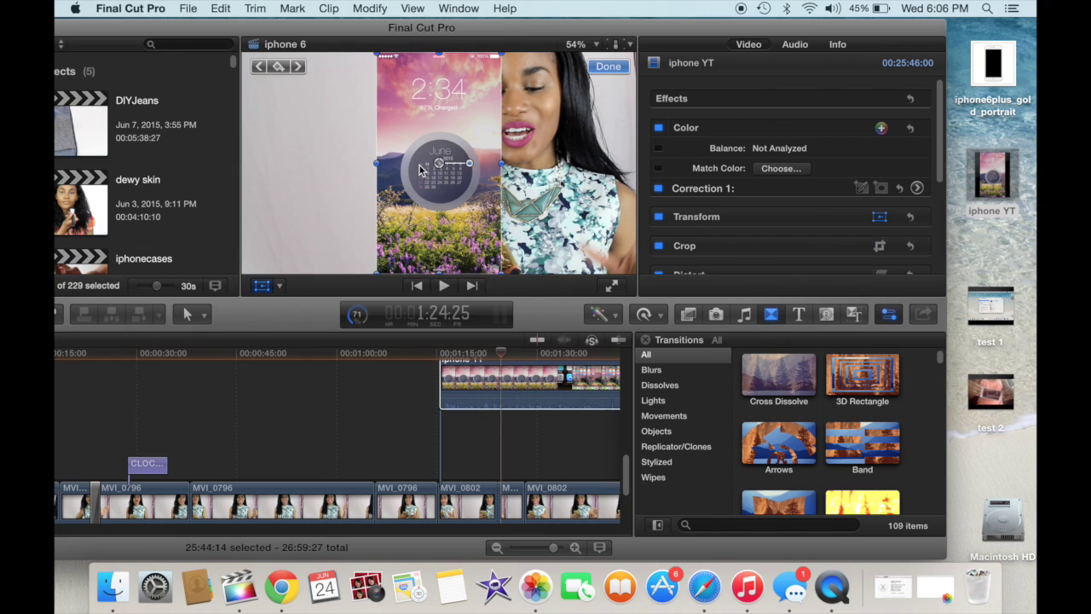
pyautogui.moveTo(415, 206); pyautogui.dragTo(294, 206)
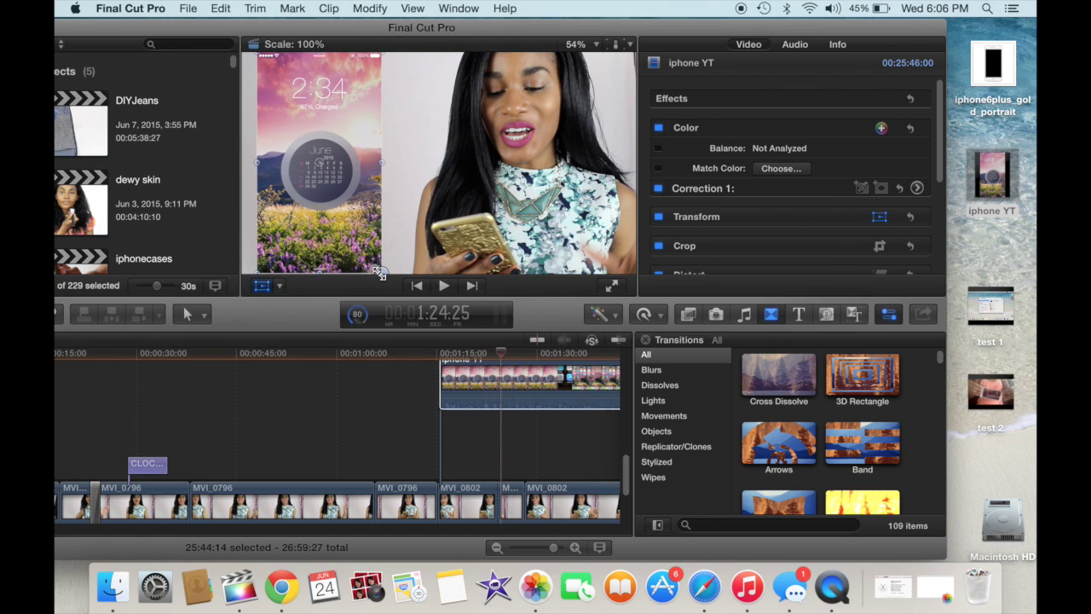
pyautogui.moveTo(380, 273); pyautogui.dragTo(370, 256)
pyautogui.moveTo(324, 210); pyautogui.dragTo(341, 218)
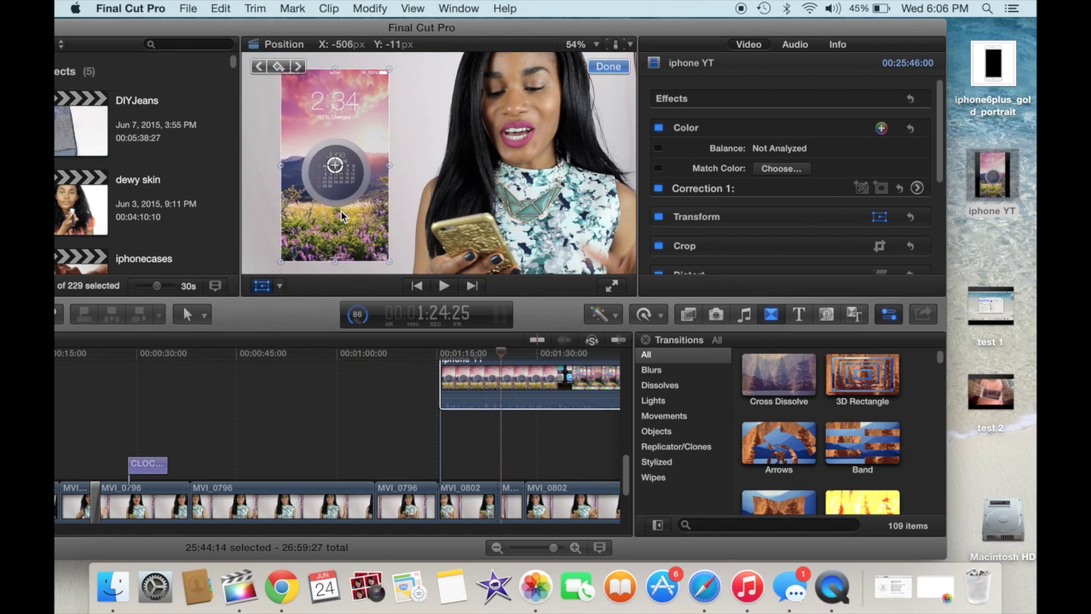
pyautogui.click(608, 67)
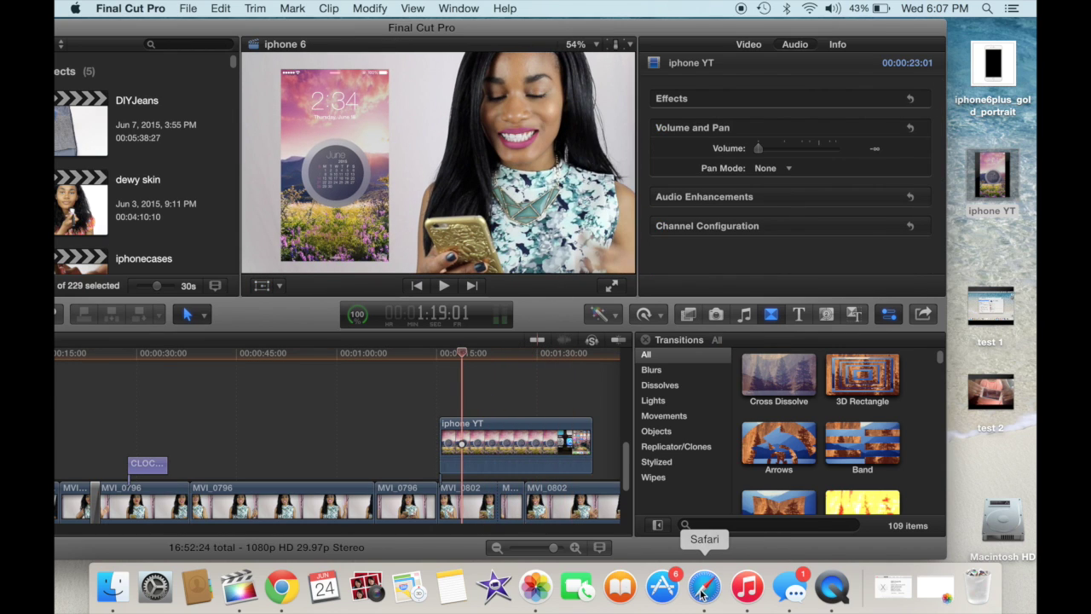
# Switch to Safari and search Google for "iphone 6 gold png".
pyautogui.click(702, 593)
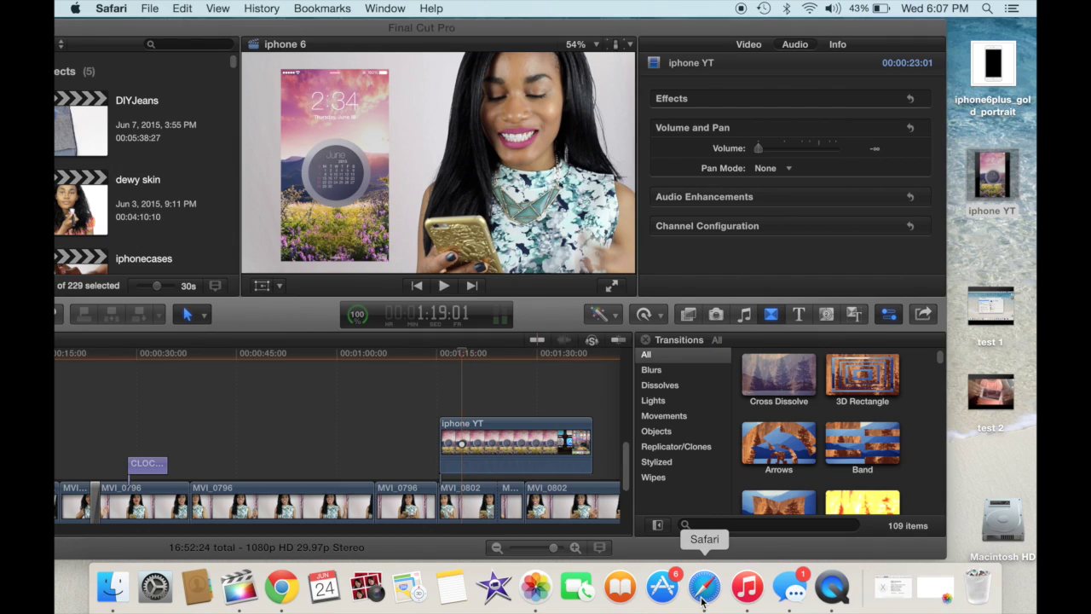
pyautogui.write('iph')
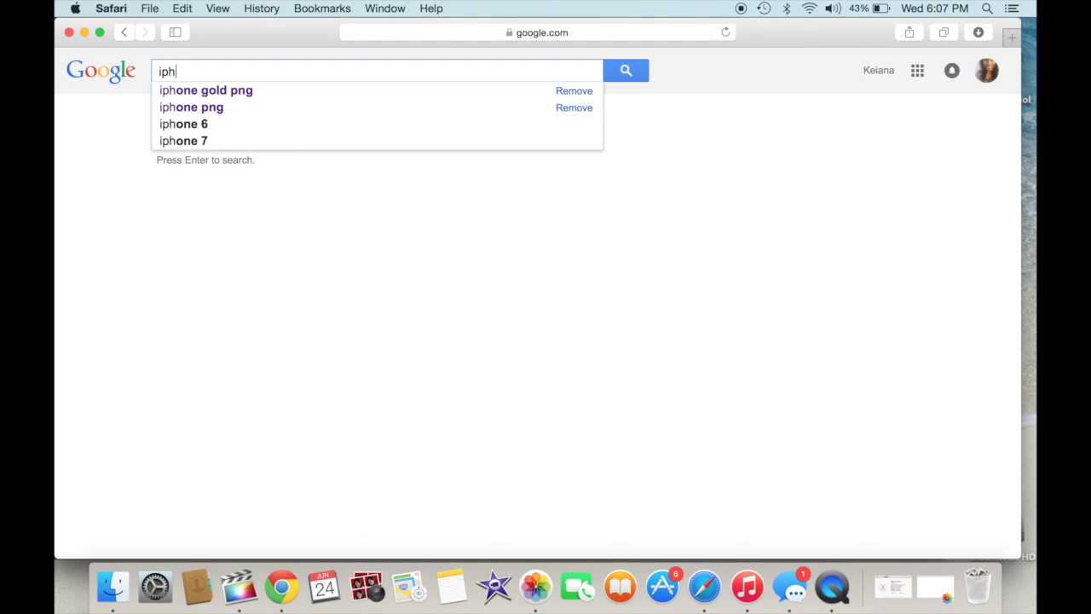
pyautogui.write('one ')
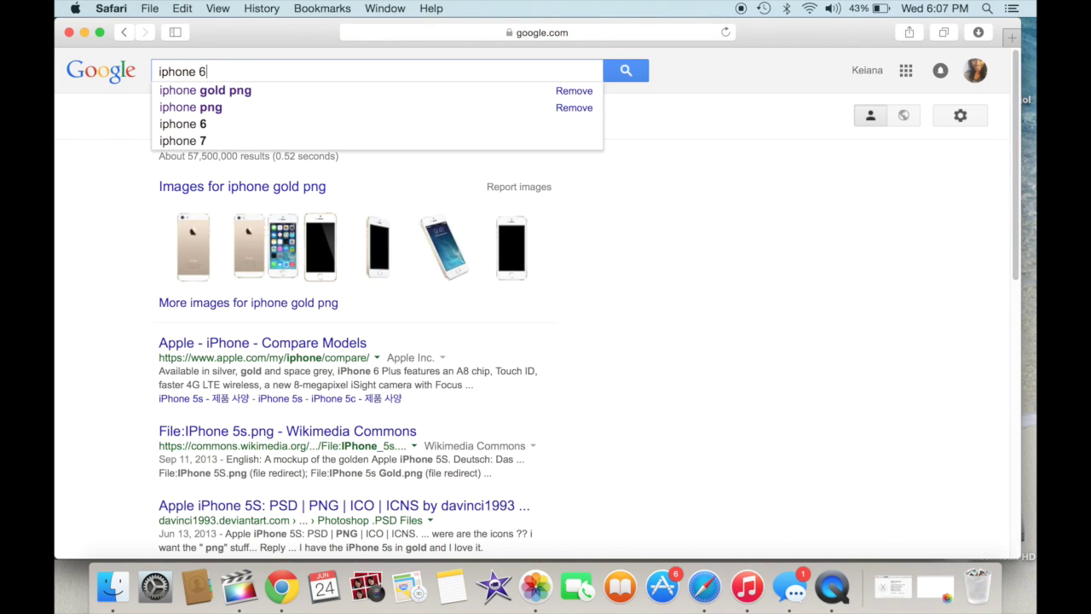
pyautogui.write('6 ')
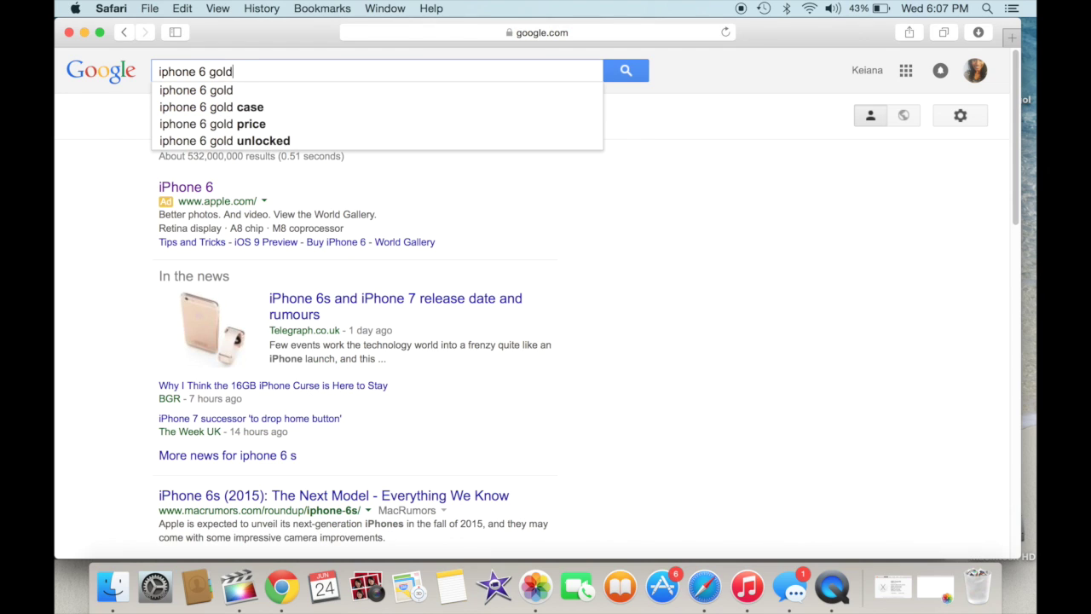
pyautogui.write('gold p')
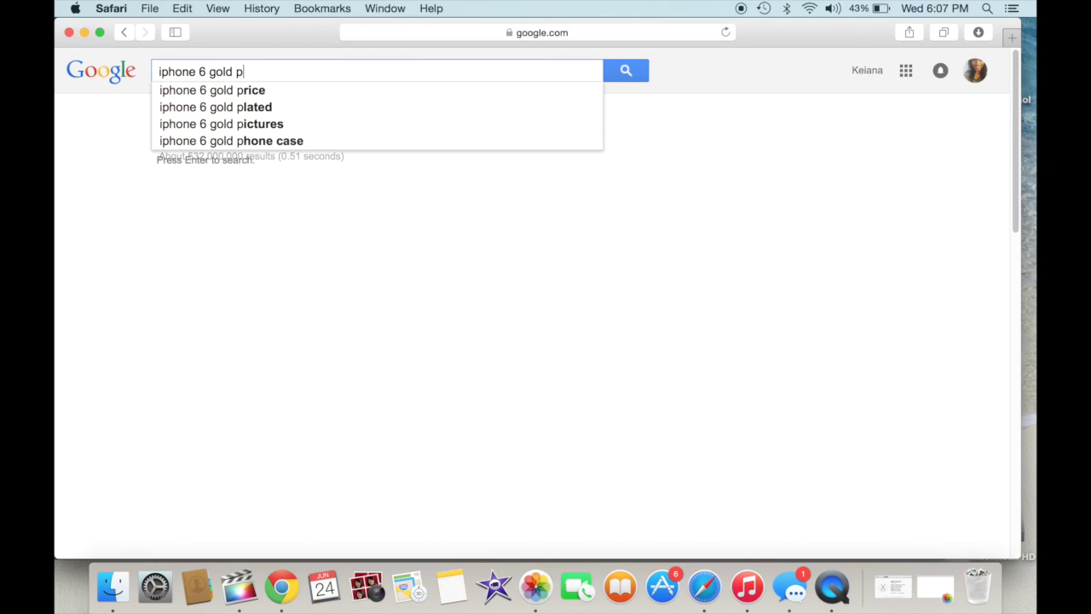
pyautogui.write('ng')
pyautogui.press('Return')
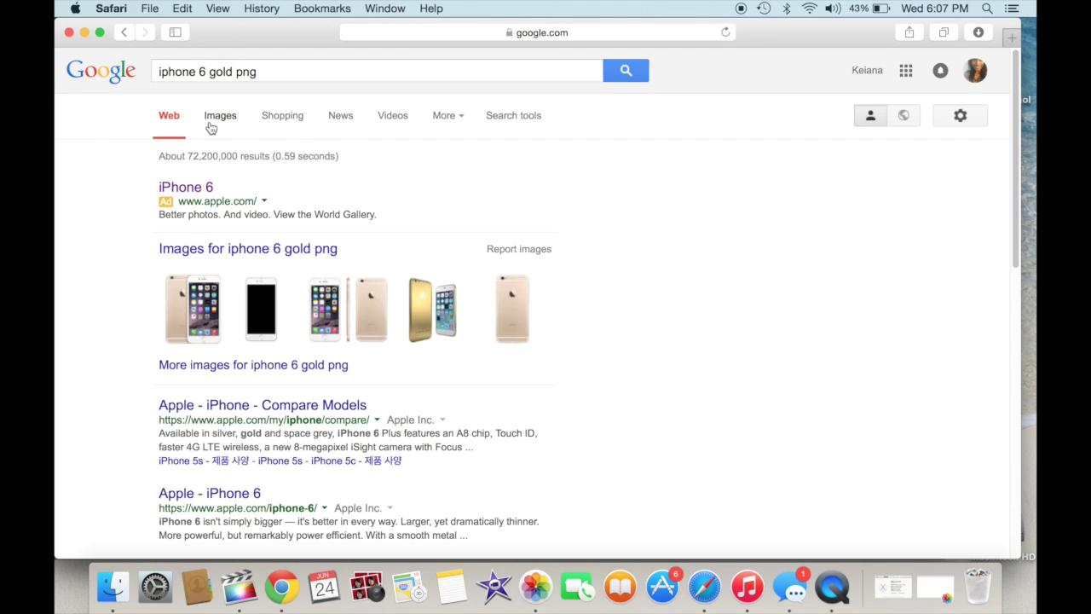
# Browse the image results and open the preview of the white and gold iPhone 6 Plus mockup from mockuphone.com.
pyautogui.click(210, 125)
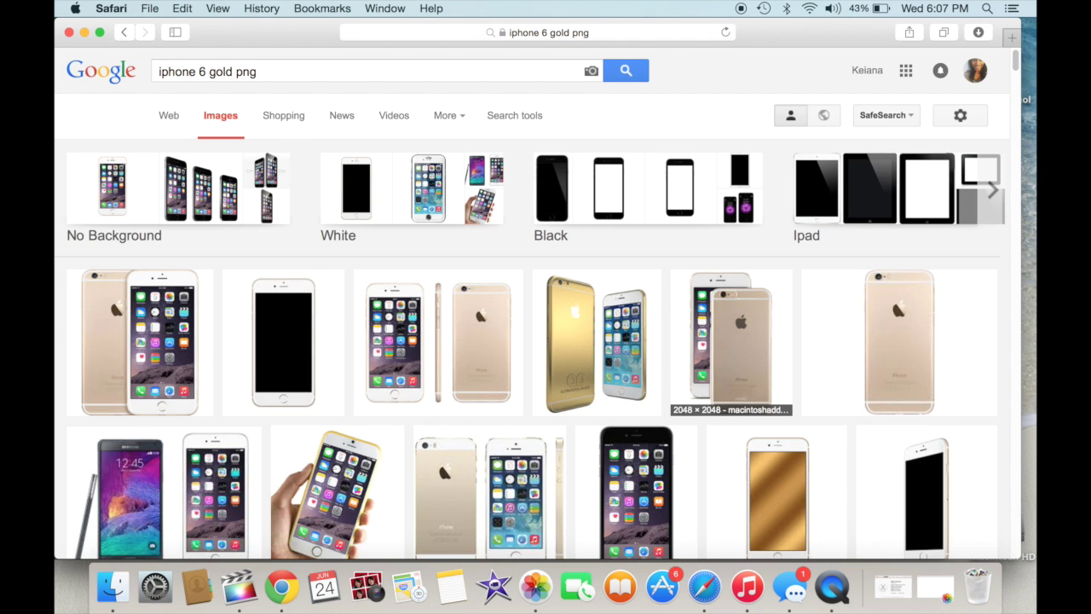
pyautogui.scroll(-10, 731, 341)
pyautogui.scroll(5, 731, 341)
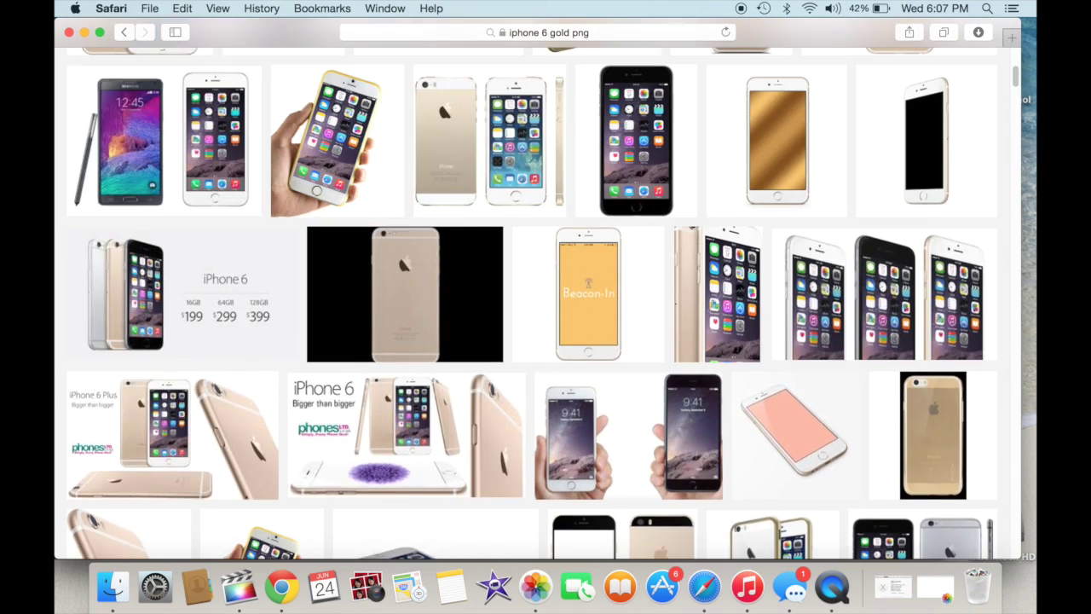
pyautogui.scroll(5, 285, 312)
pyautogui.click(284, 313)
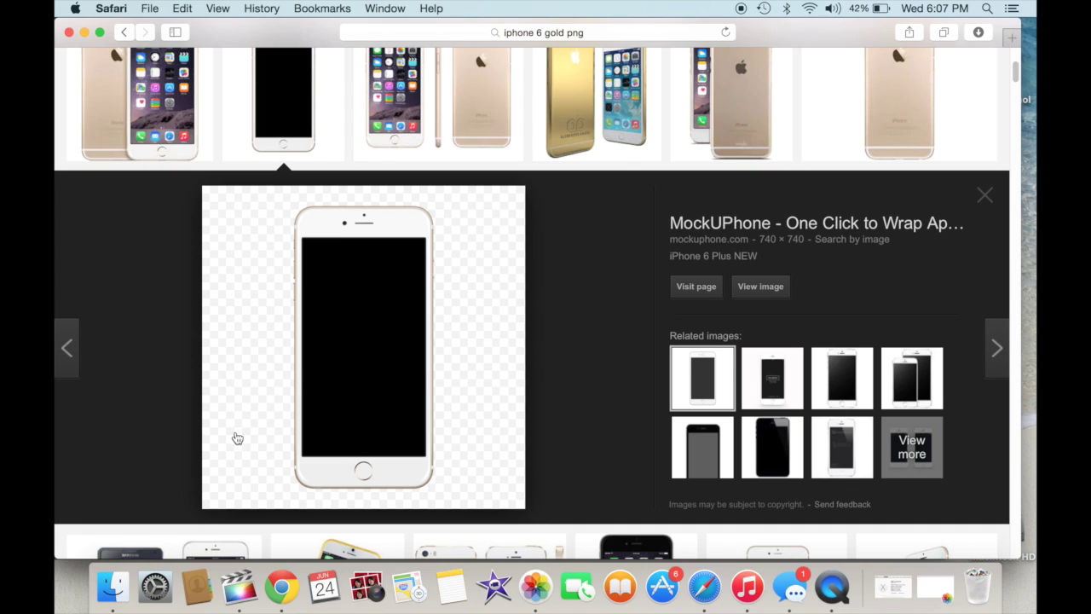
# Save the previewed phone image to the Desktop as goldiphone.
pyautogui.rightClick(427, 354)
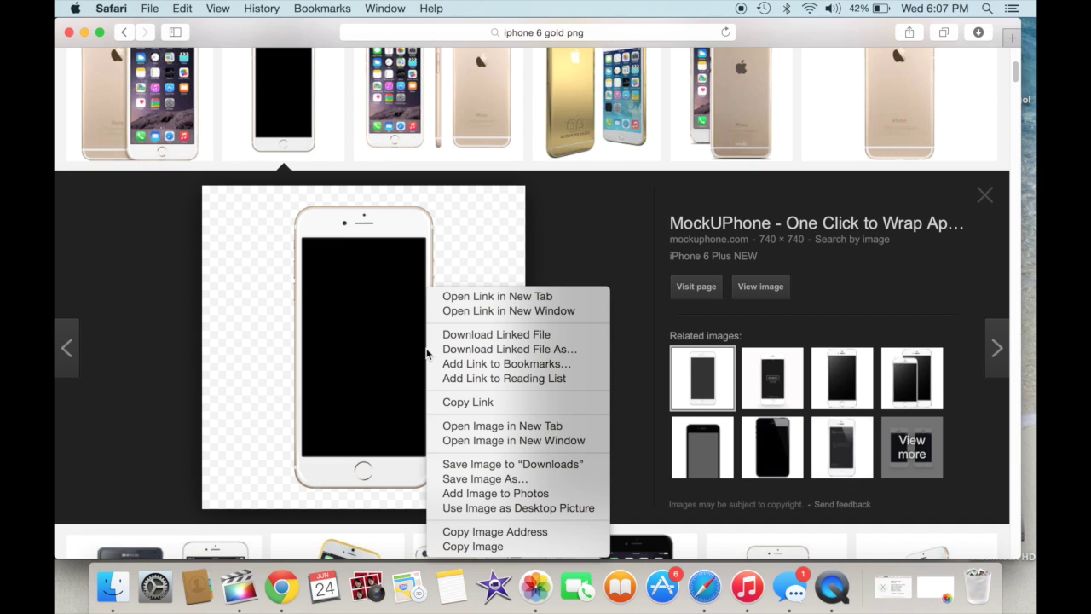
pyautogui.click(546, 484)
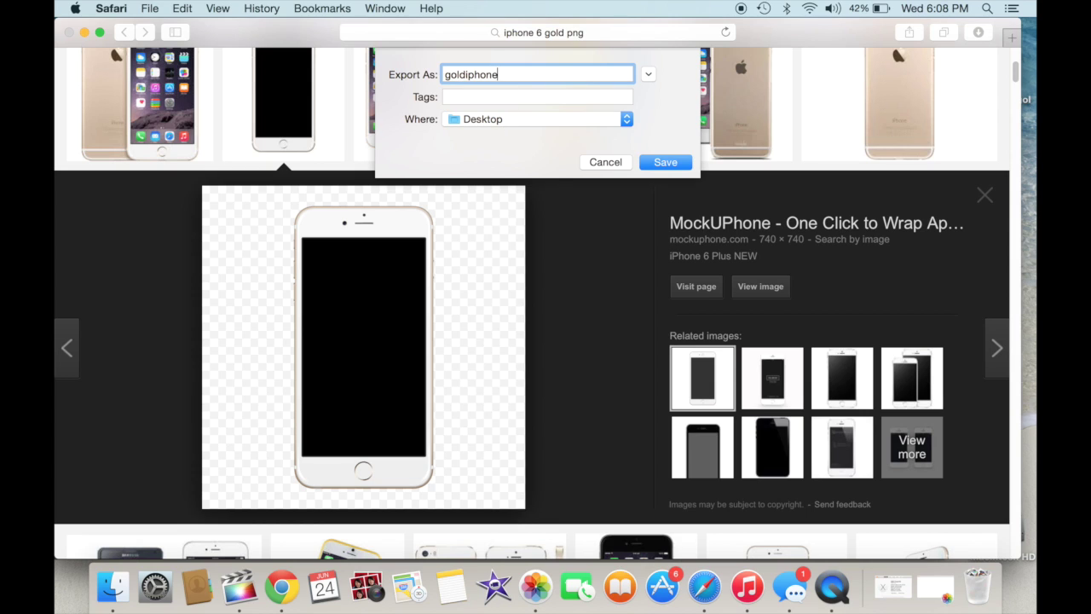
pyautogui.press('Return')
# Minimize Safari and shift the Final Cut Pro window aside to uncover the goldiphone file on the desktop.
pyautogui.press('super+m')
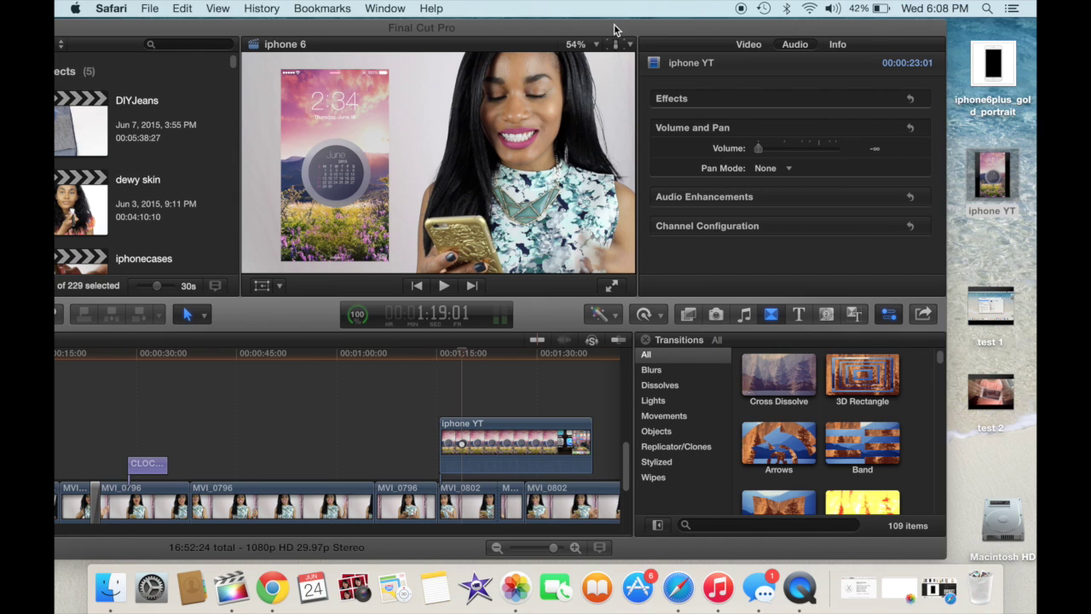
pyautogui.moveTo(614, 24); pyautogui.dragTo(561, 26)
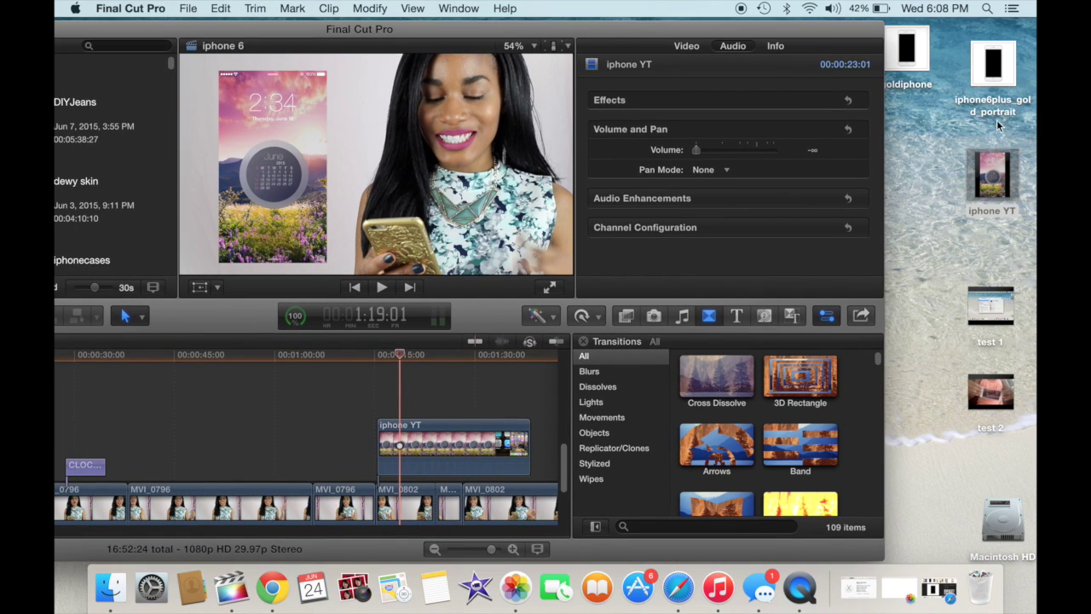
# Add the goldiphone image from the desktop above the iphone YT clip in the timeline and extend it to cover that clip's length.
pyautogui.moveTo(950, 68); pyautogui.dragTo(385, 375)
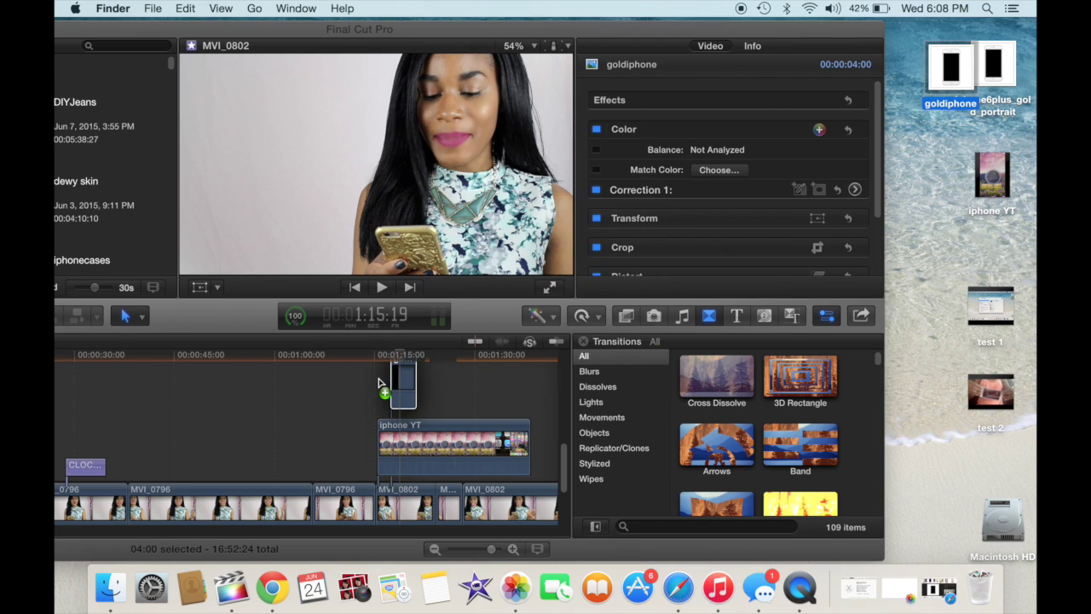
pyautogui.moveTo(478, 376); pyautogui.dragTo(599, 377)
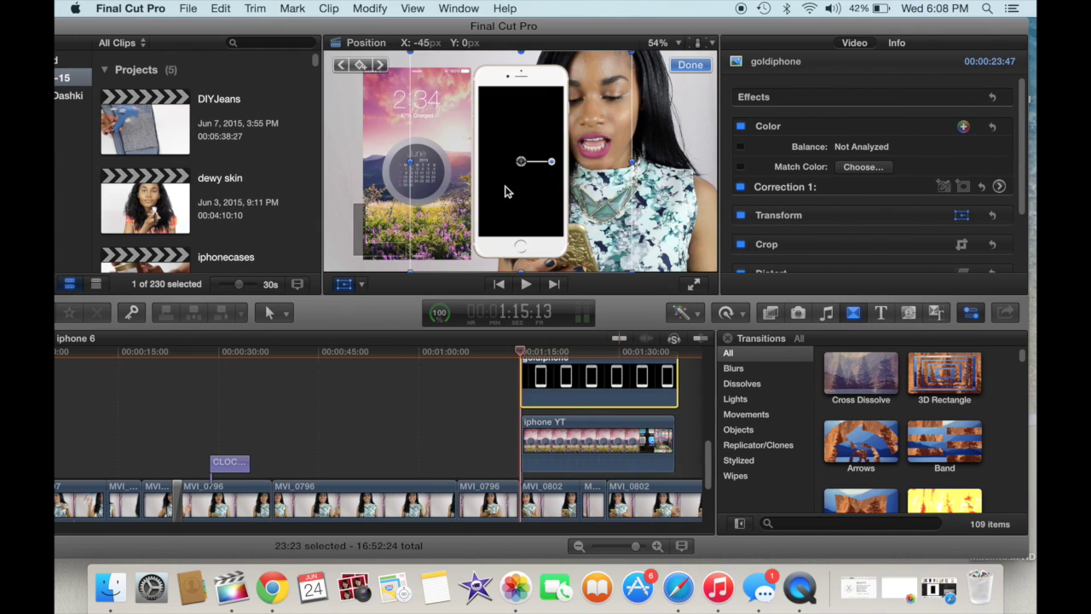
# Move the goldiphone frame over the screen recording in the viewer and stack the iphone YT clip above goldiphone in the timeline.
pyautogui.moveTo(512, 190); pyautogui.dragTo(421, 200)
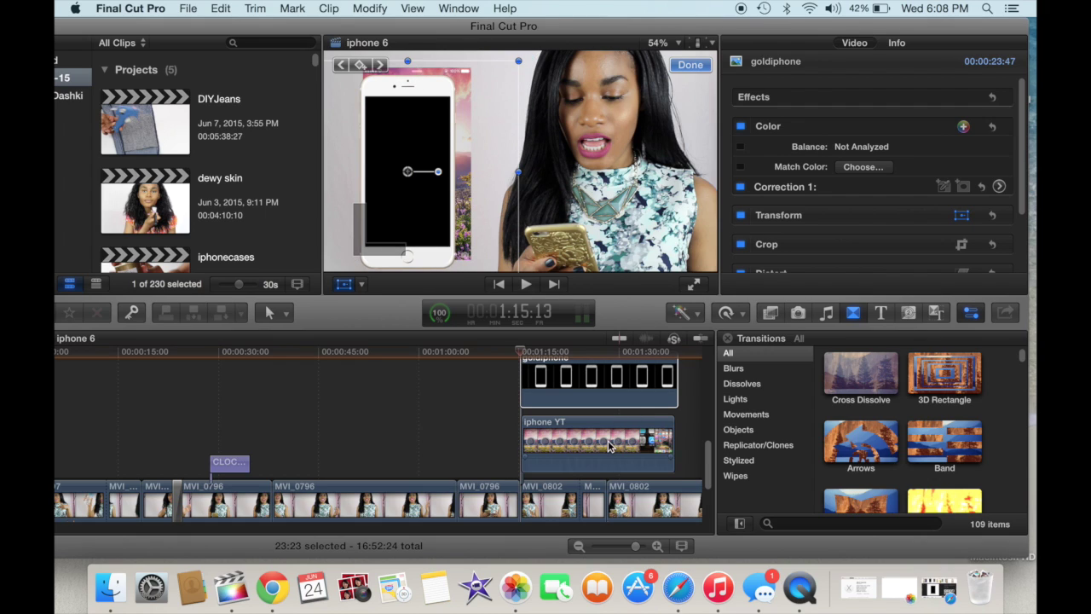
pyautogui.moveTo(609, 445); pyautogui.dragTo(599, 350)
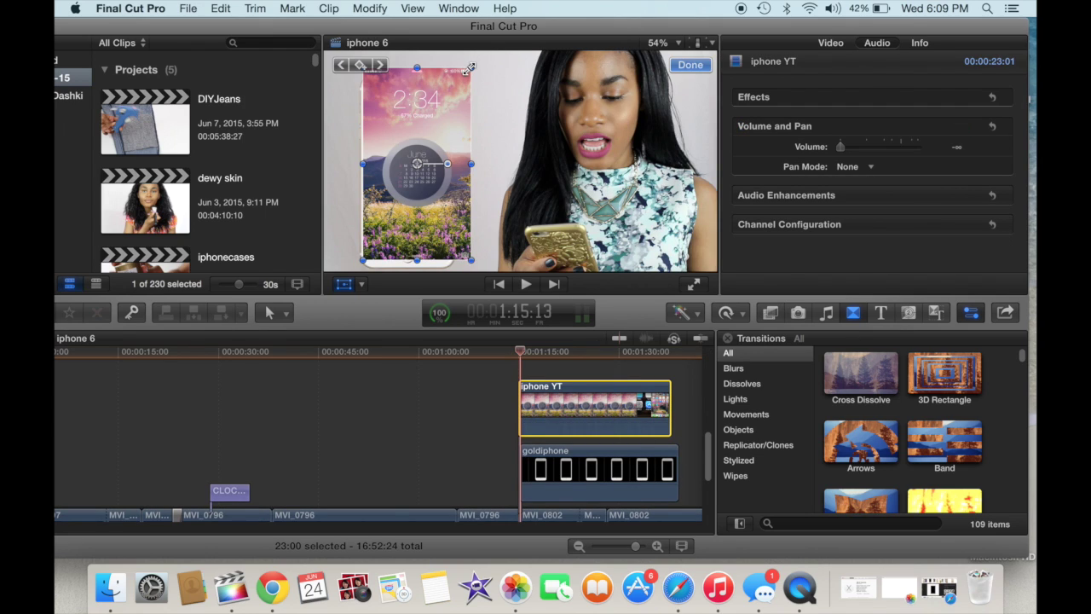
# Scale down and position the iphone YT recording to fit inside the phone frame's screen, finish the transform and play it back.
pyautogui.moveTo(468, 69); pyautogui.dragTo(421, 127)
pyautogui.moveTo(450, 94); pyautogui.dragTo(452, 99)
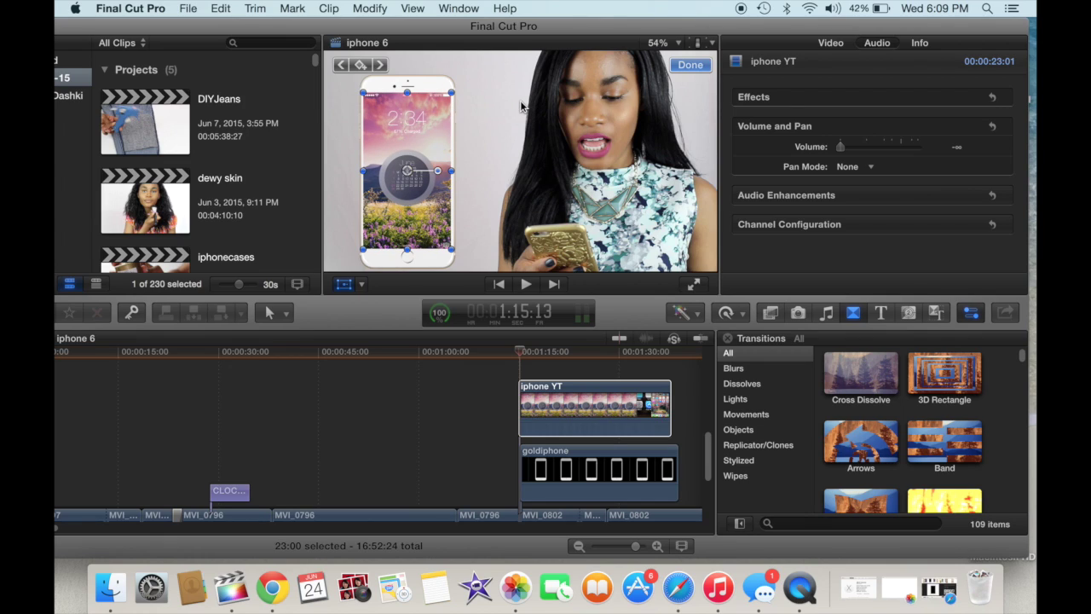
pyautogui.click(687, 66)
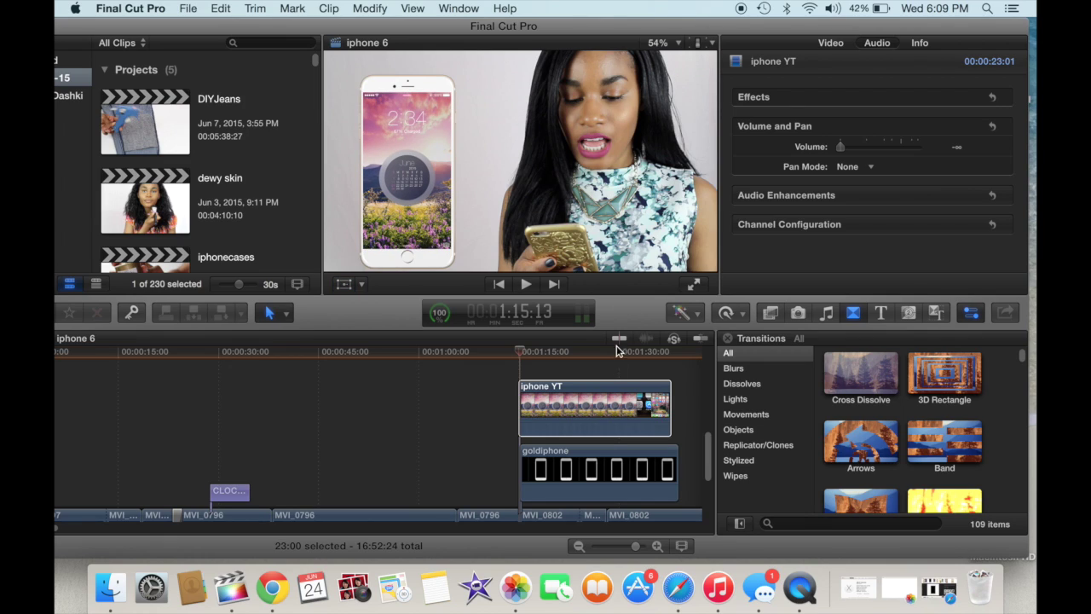
pyautogui.press('space')
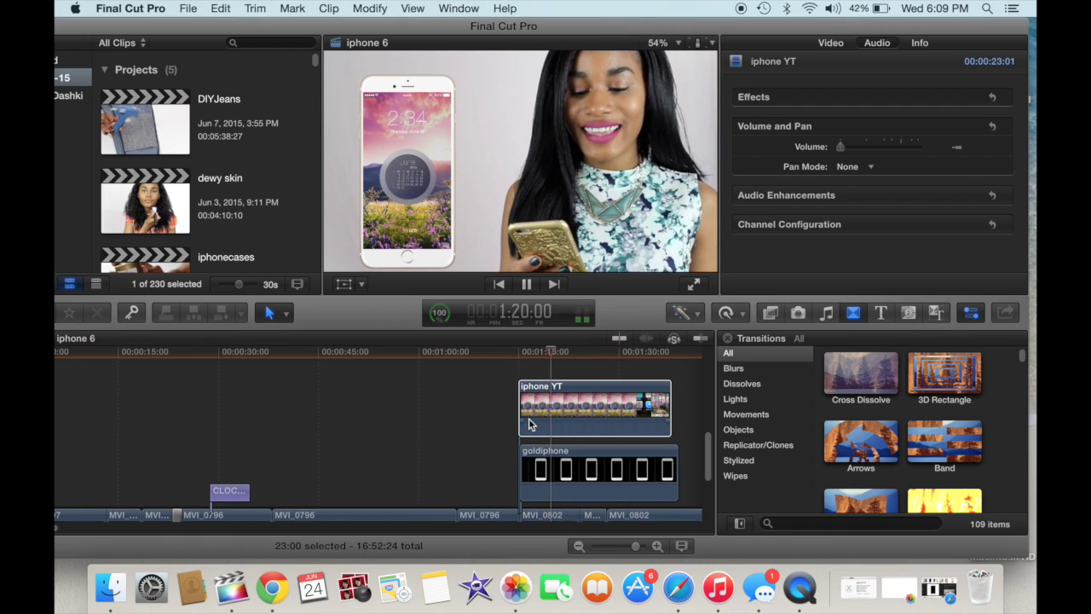
# Enlarge the goldiphone frame in the viewer to a scale of about 112%.
pyautogui.click(533, 473)
pyautogui.click(363, 284)
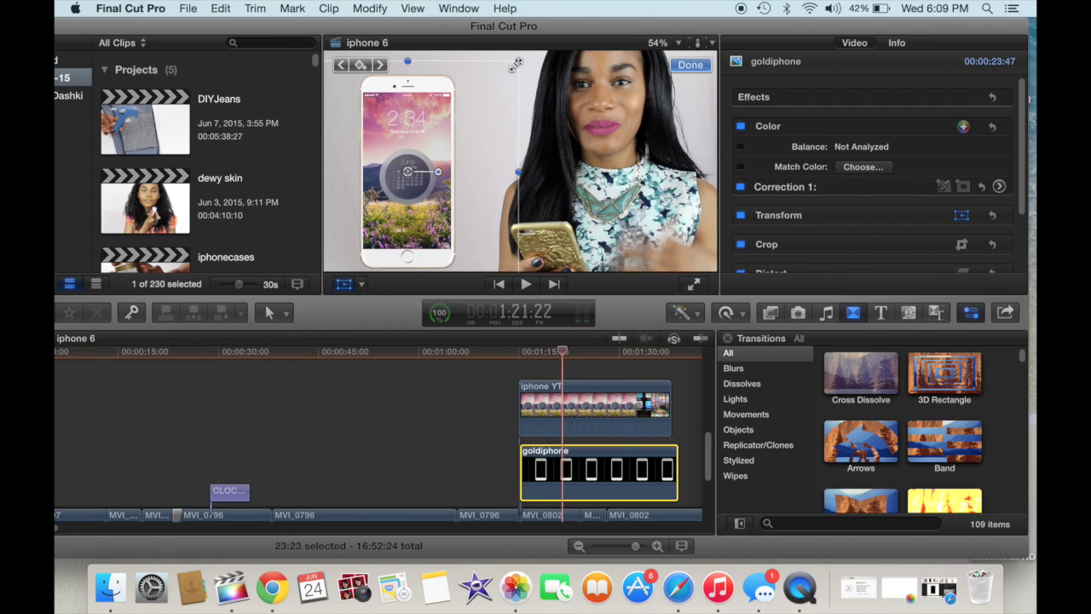
pyautogui.moveTo(516, 65); pyautogui.dragTo(534, 52)
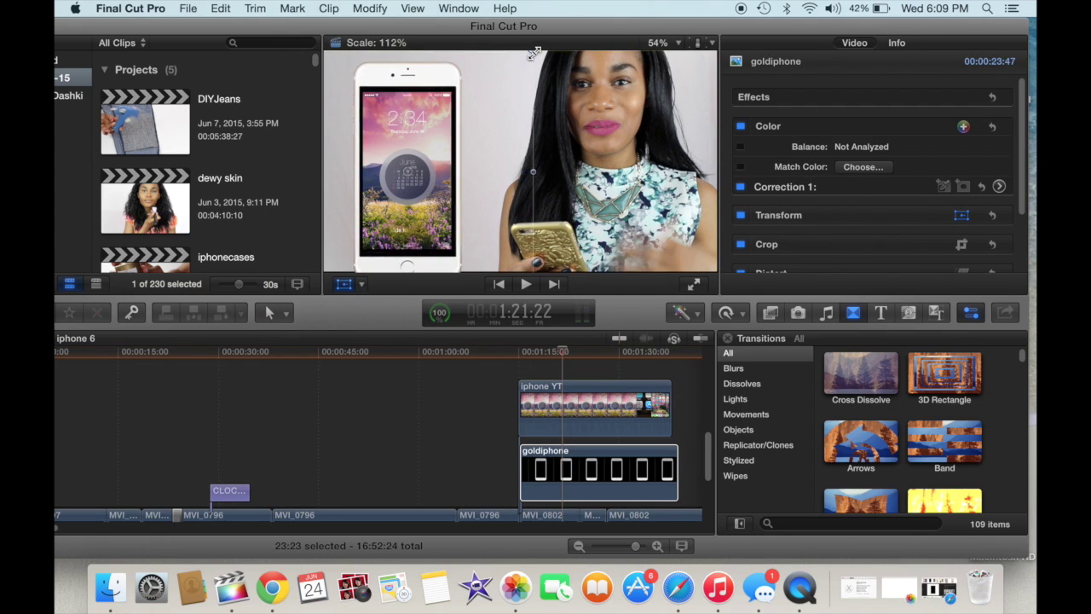
# Resize and reposition the iphone YT recording to fill the enlarged phone frame's screen, at about X -536 px, Y 3 px.
pyautogui.click(588, 416)
pyautogui.moveTo(413, 216); pyautogui.dragTo(419, 202)
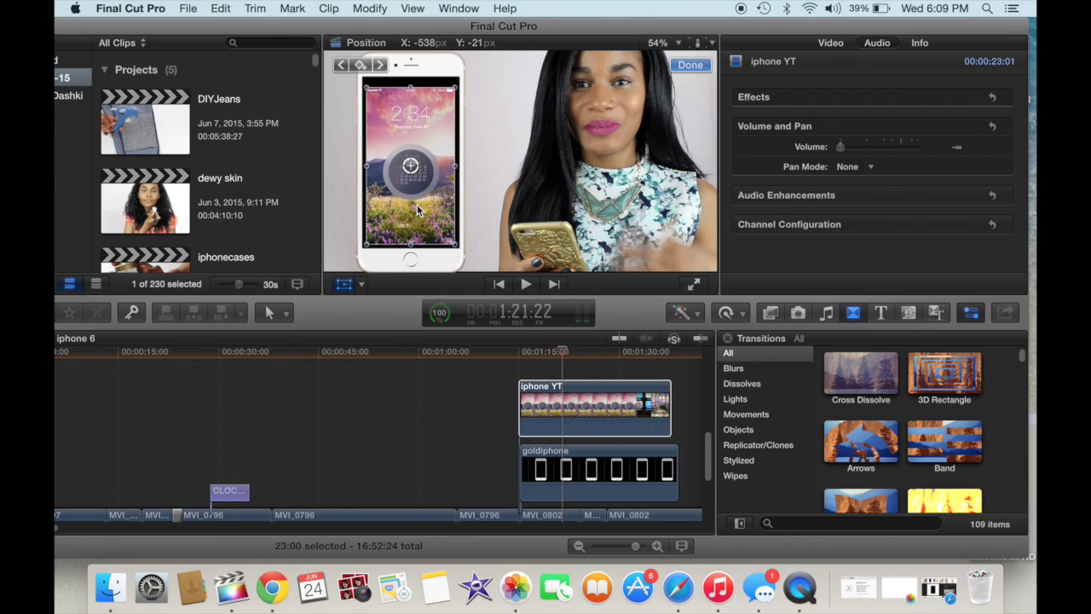
pyautogui.moveTo(459, 75); pyautogui.dragTo(457, 79)
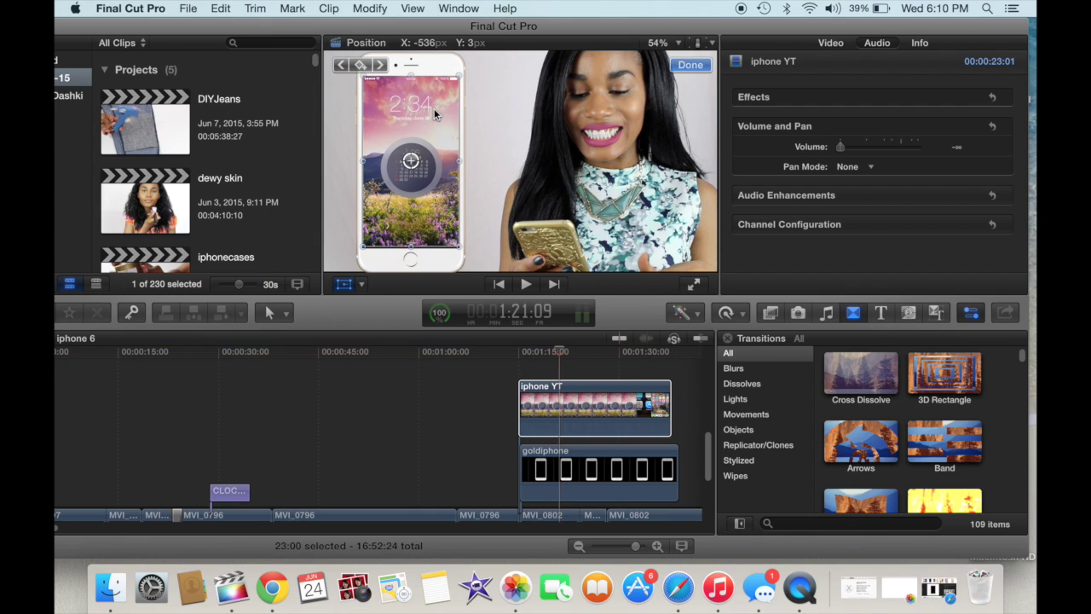
# Play back the framed overlay to check it, finish the transform and close the Final Cut Pro window.
pyautogui.press('space')
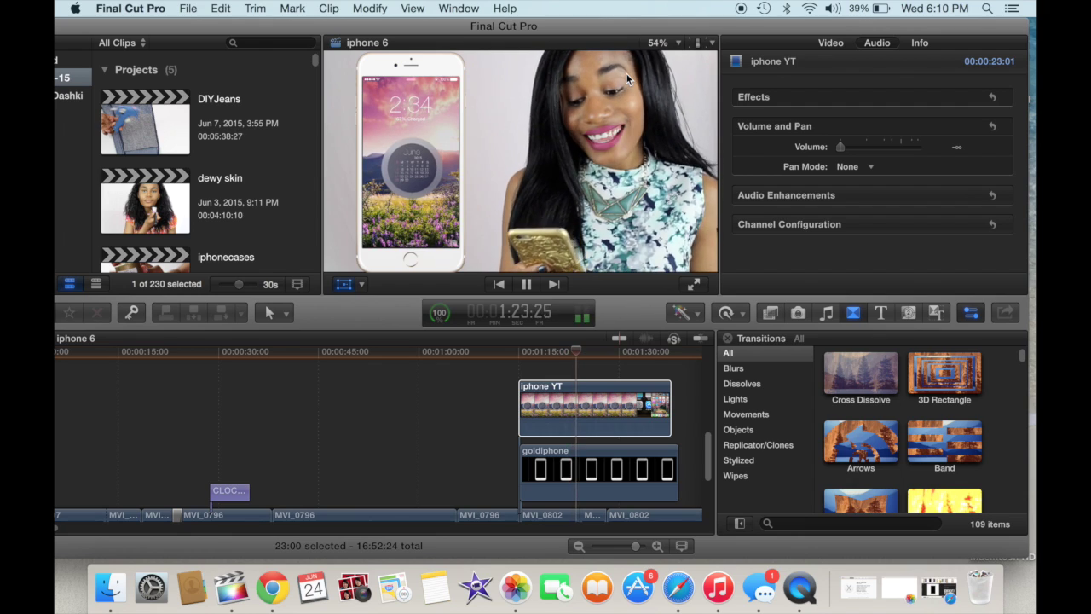
pyautogui.press('space')
pyautogui.hotkey('shift', 't')
pyautogui.click(690, 66)
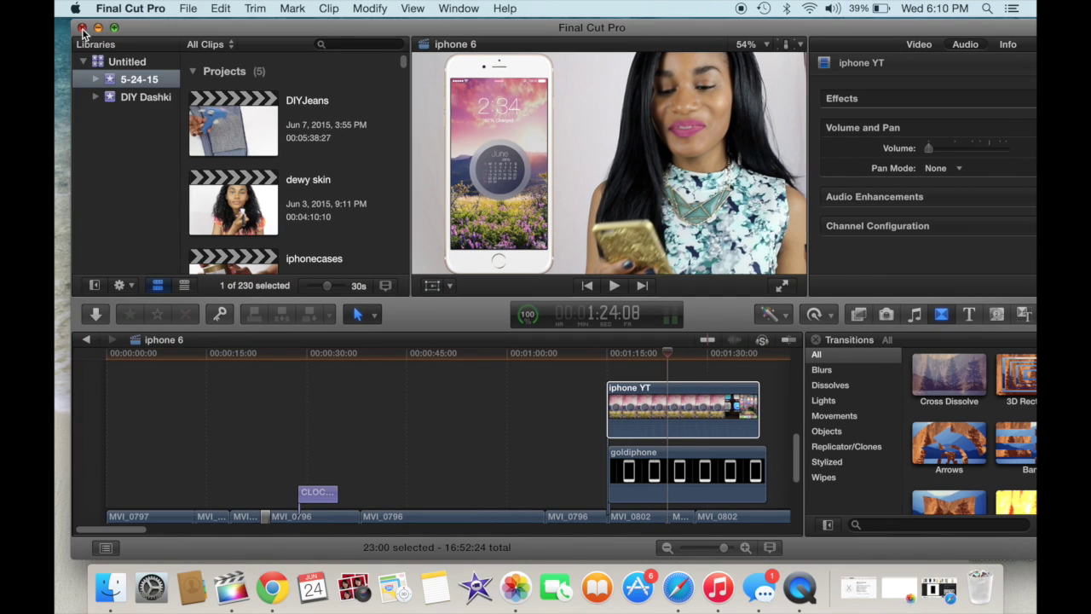
pyautogui.click(82, 28)
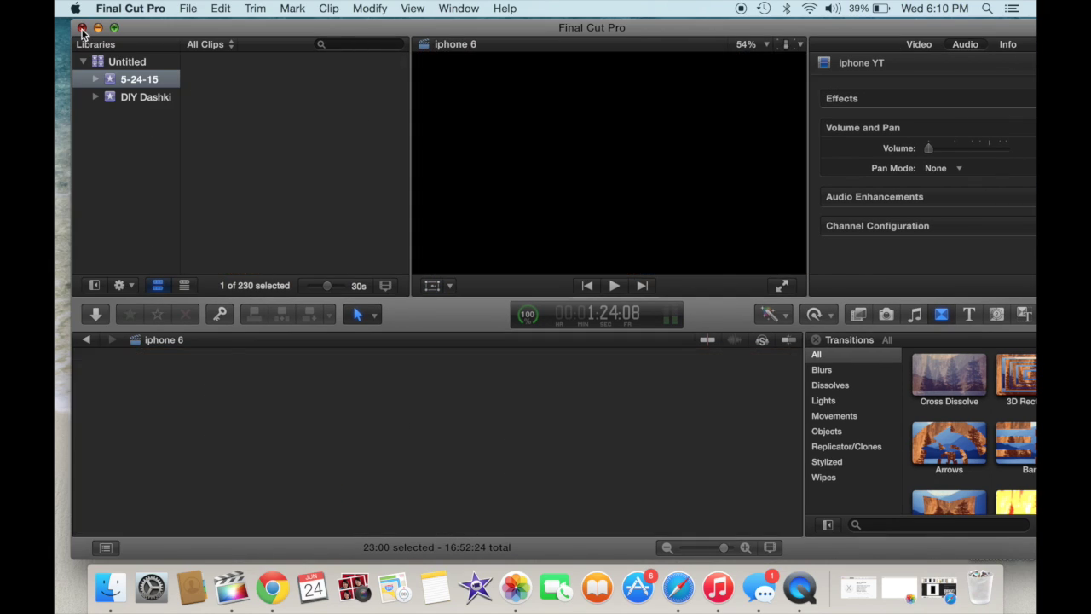